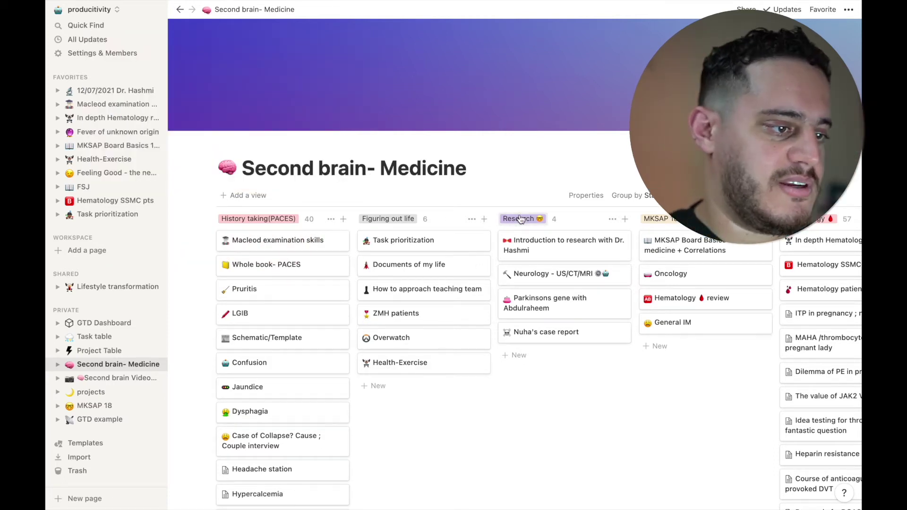
pyautogui.hscroll(1, 440, 327)
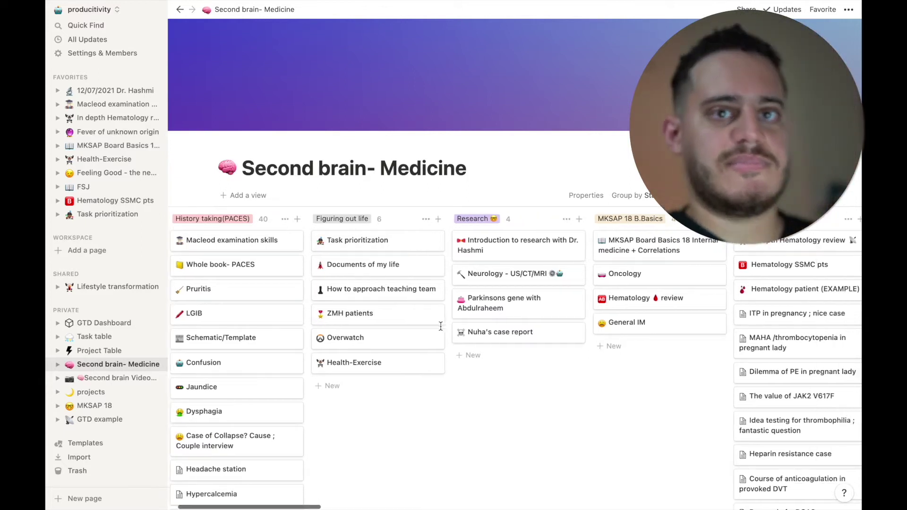
pyautogui.hscroll(-1, 440, 327)
pyautogui.hscroll(1, 440, 327)
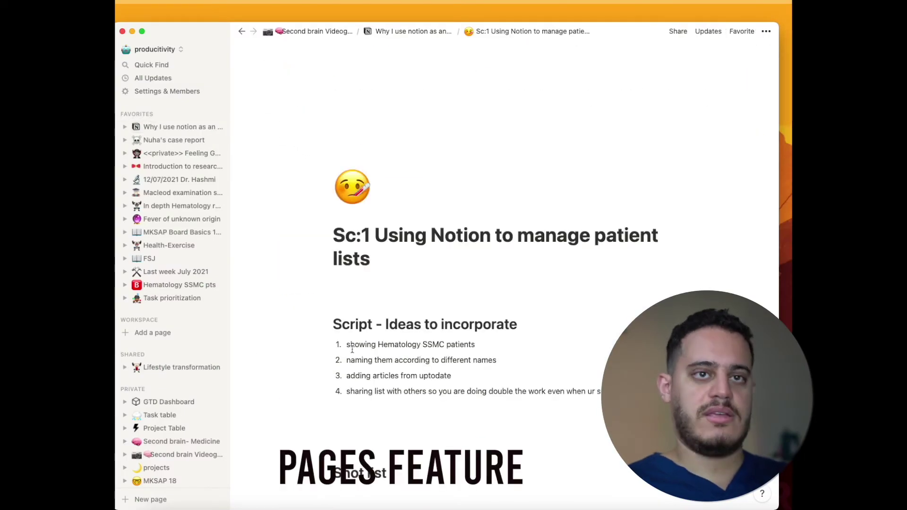
# Step: Preview the Sc:2 Taking notes from Books scene, then open MKSAP Board Basics 18 from Favorites
pyautogui.click(355, 369)
pyautogui.press('super+bracketleft')
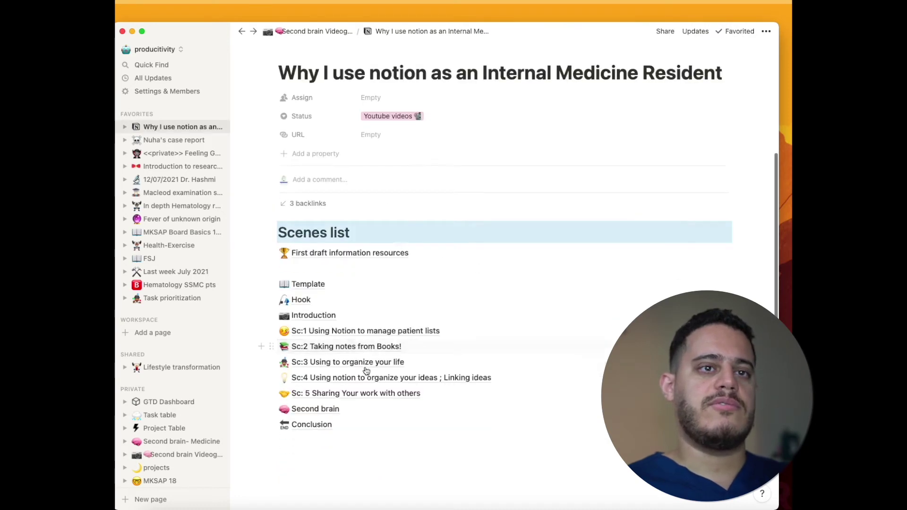
pyautogui.scroll(-2, 366, 369)
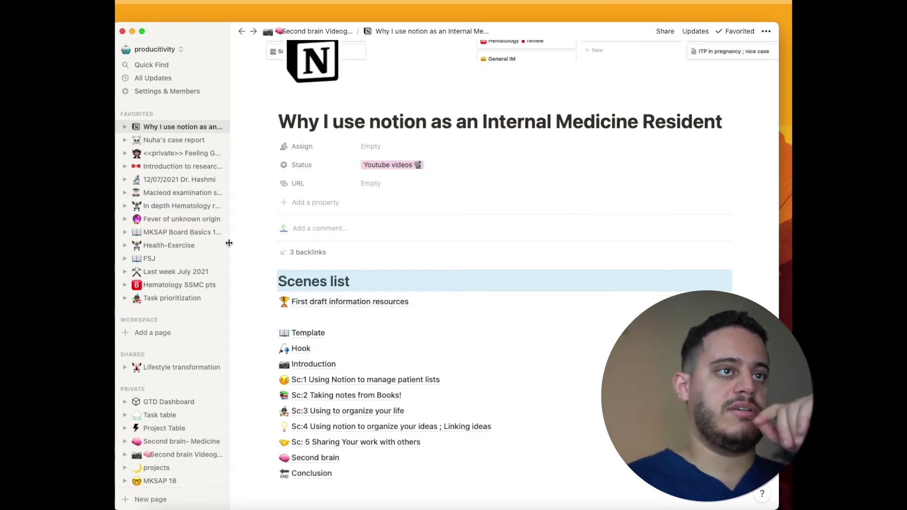
pyautogui.rightClick(181, 232)
pyautogui.click(187, 262)
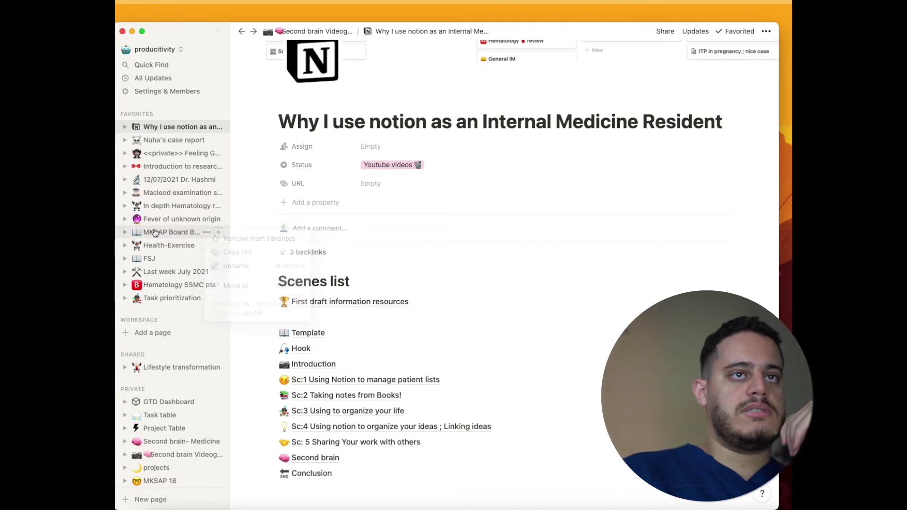
pyautogui.click(178, 231)
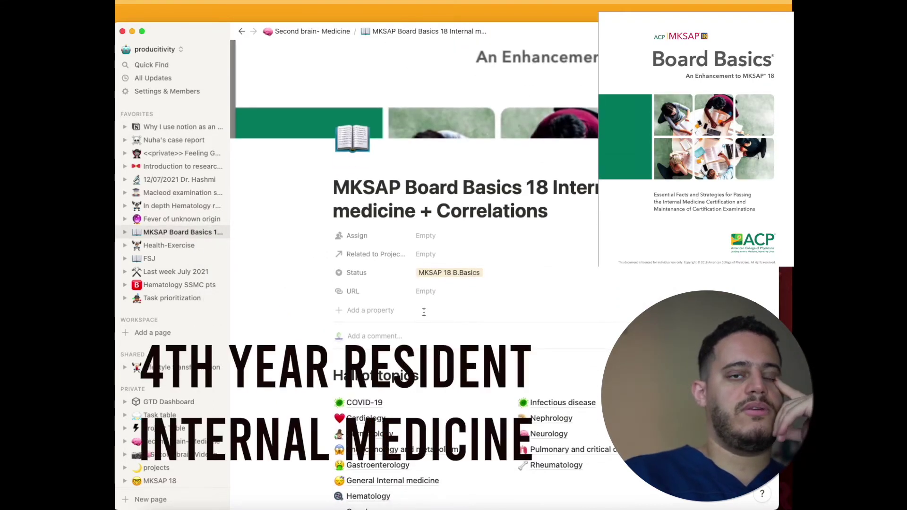
pyautogui.scroll(-3, 424, 310)
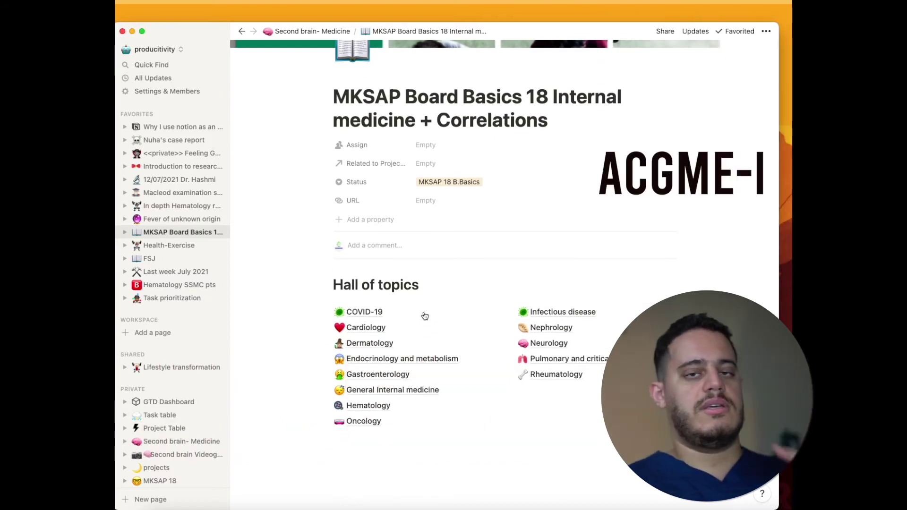
# Step: Browse Cardiology, then open Hematology and its linked In depth Hematology review page
pyautogui.click(366, 327)
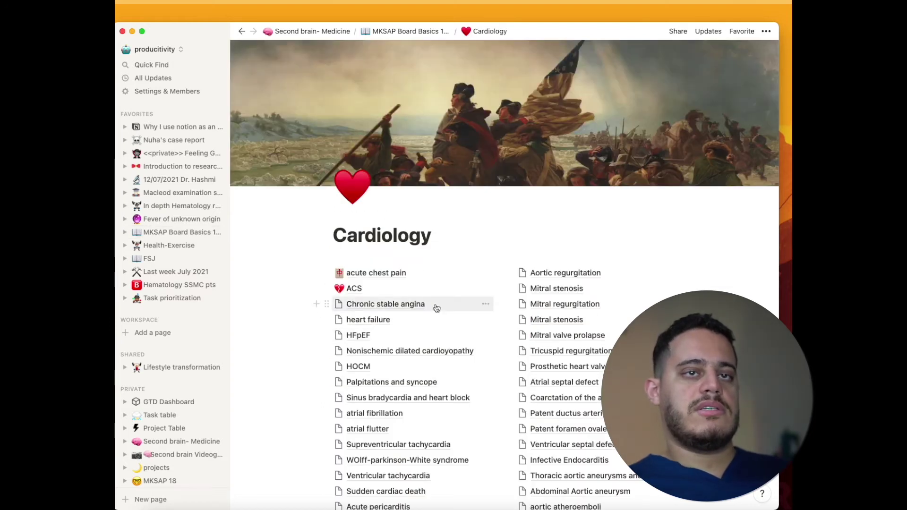
pyautogui.press('super+bracketleft')
pyautogui.scroll(-2, 435, 307)
pyautogui.click(387, 347)
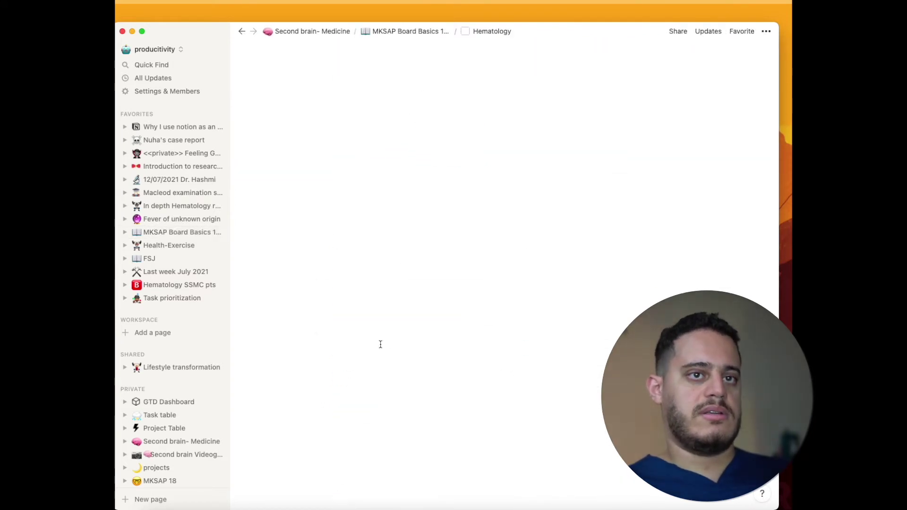
pyautogui.scroll(-2, 386, 340)
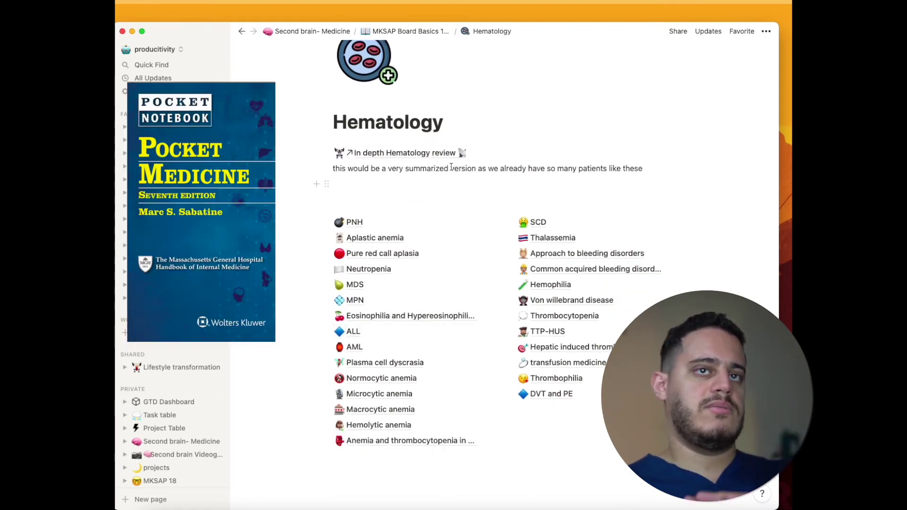
pyautogui.click(431, 154)
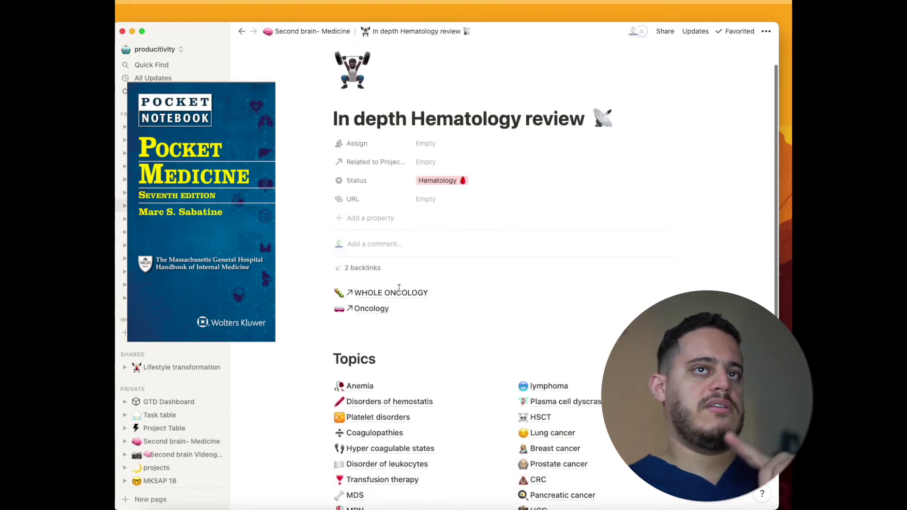
pyautogui.scroll(-5, 399, 289)
pyautogui.scroll(-1, 399, 289)
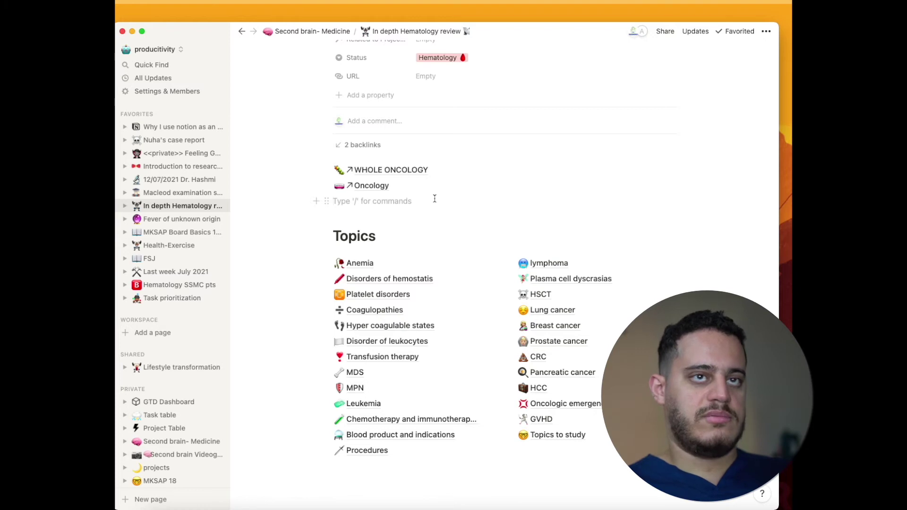
# Step: Start a Link to page block, cancel it, then open the MDS topic page
pyautogui.press('Return')
pyautogui.write('/')
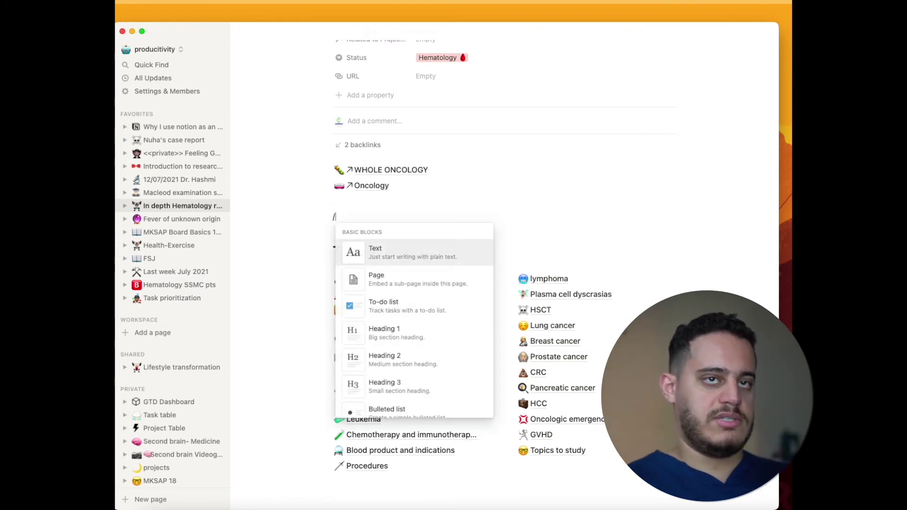
pyautogui.write('link')
pyautogui.press('Return')
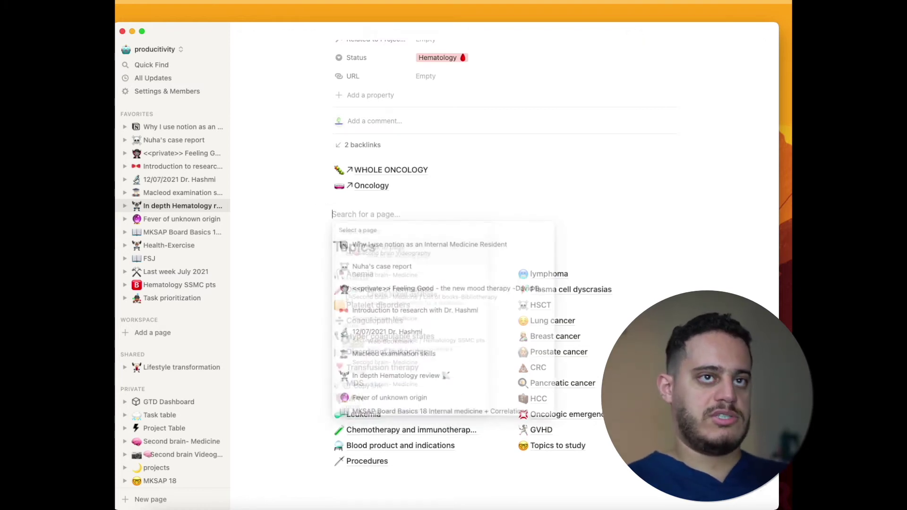
pyautogui.press('Escape')
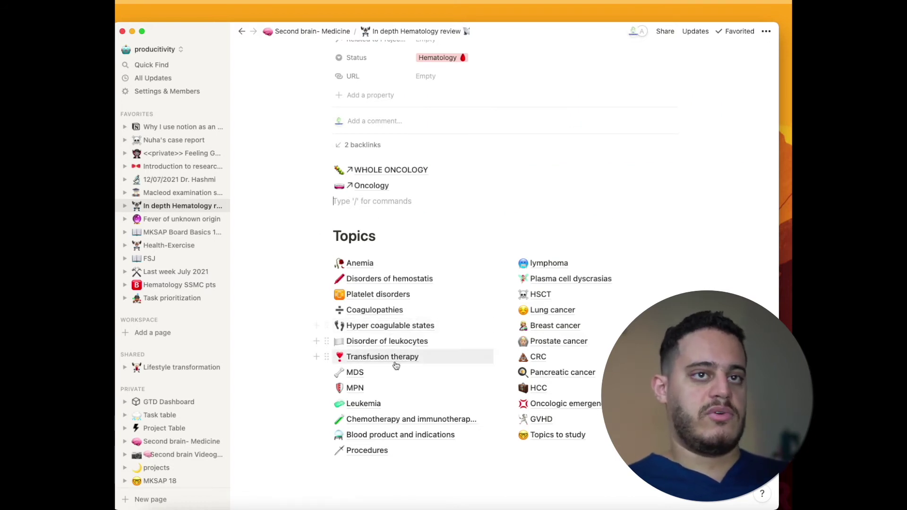
pyautogui.click(383, 373)
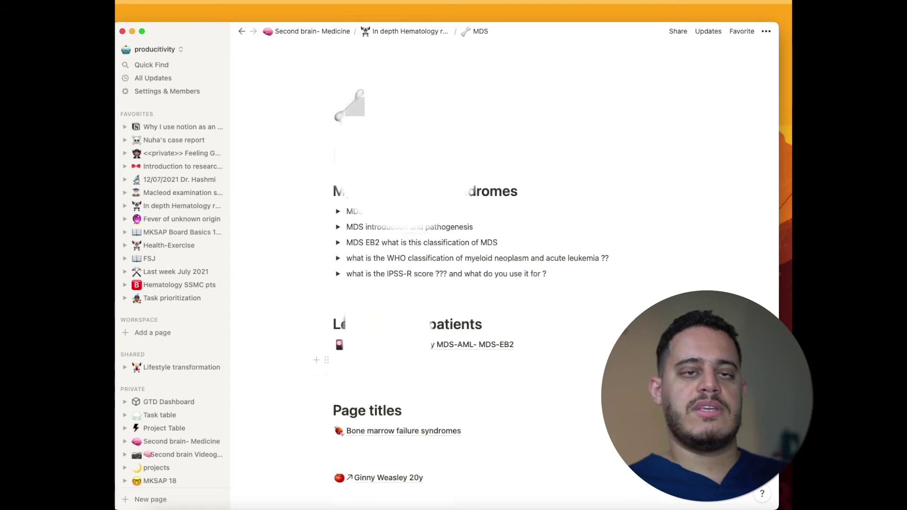
pyautogui.scroll(-2, 428, 279)
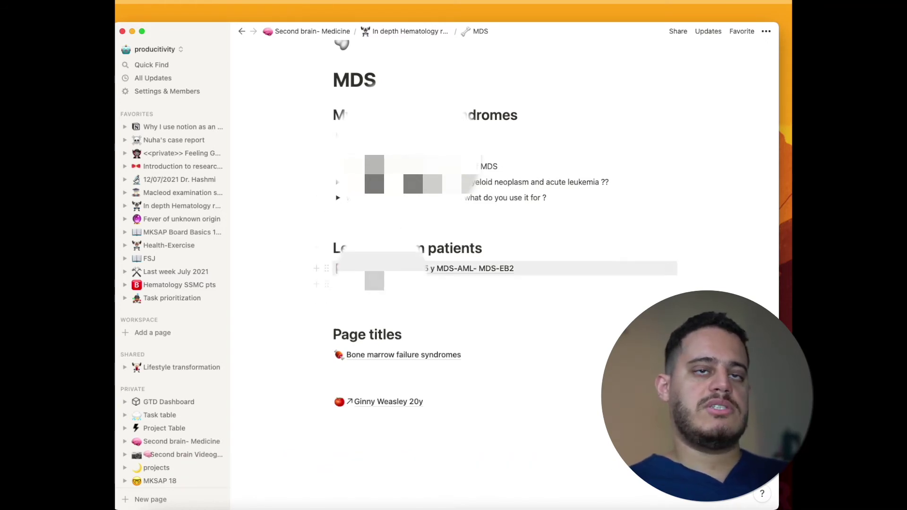
# Step: Check the MDS-AML patient notes' IU, simple algorithm and Hep C toggles, then return to Last week July 2021
pyautogui.click(482, 268)
pyautogui.scroll(-5, 422, 271)
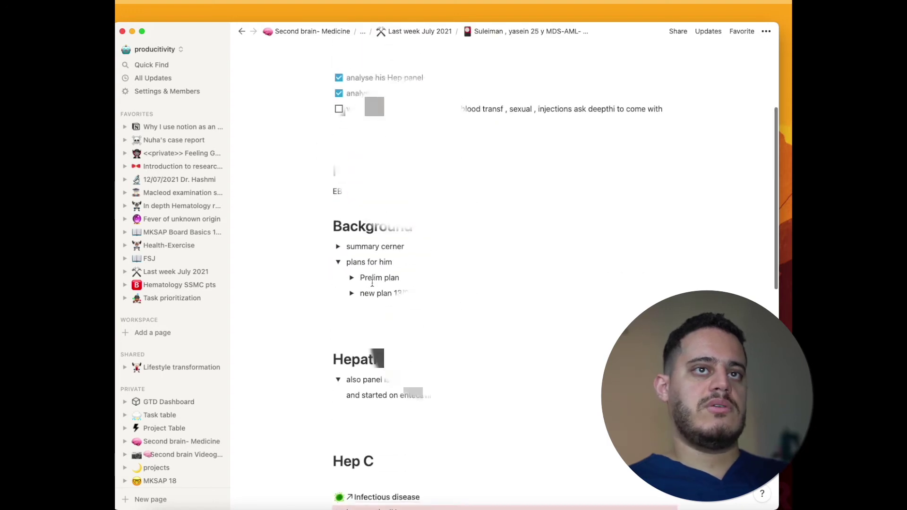
pyautogui.scroll(-5, 421, 270)
pyautogui.scroll(-4, 422, 270)
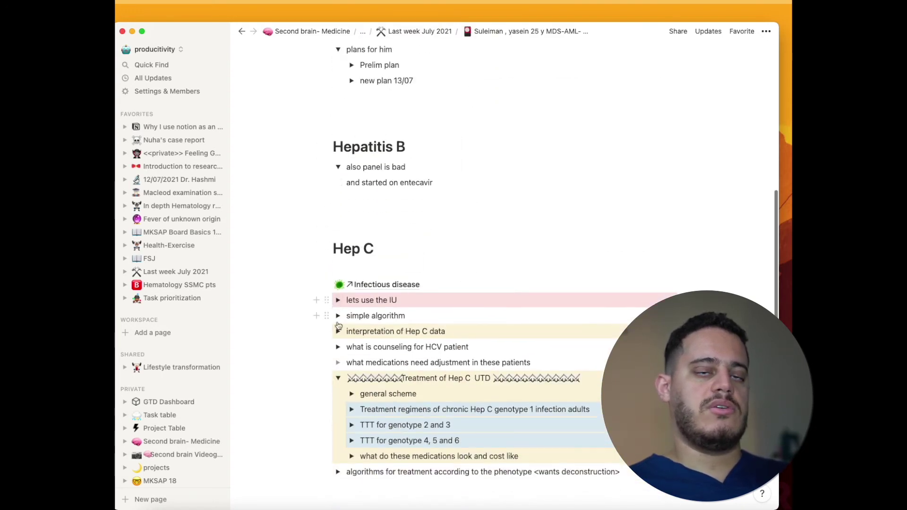
pyautogui.scroll(-3, 338, 325)
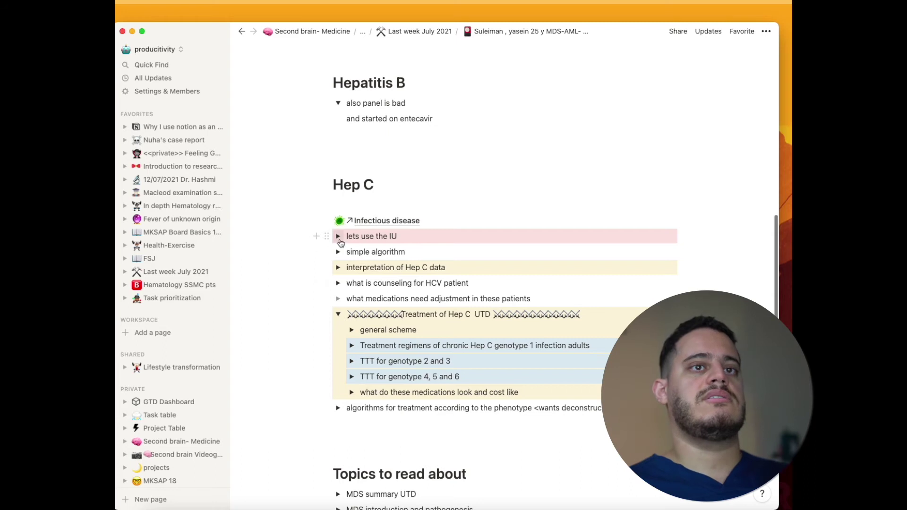
pyautogui.click(338, 236)
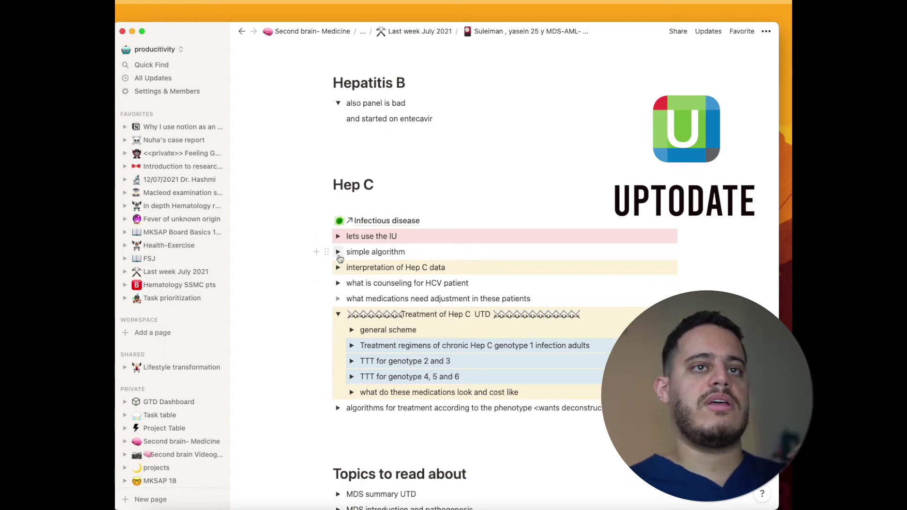
pyautogui.click(338, 251)
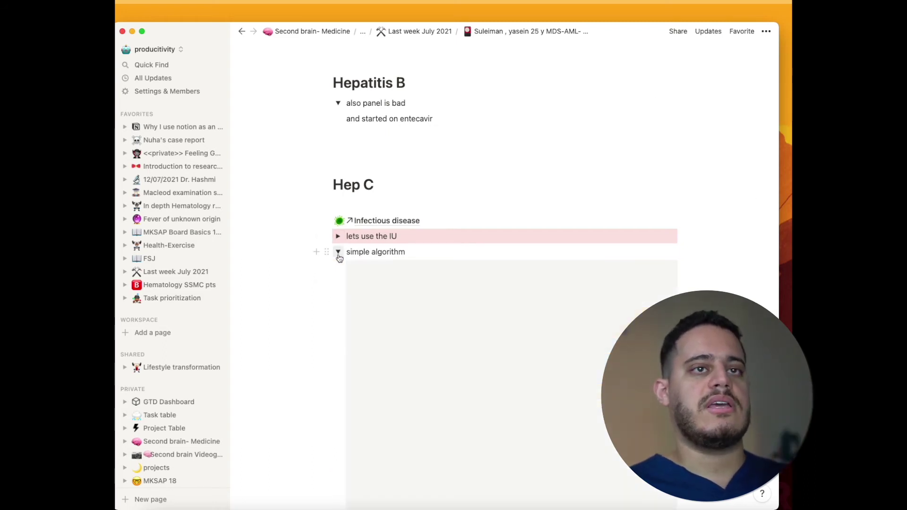
pyautogui.click(338, 252)
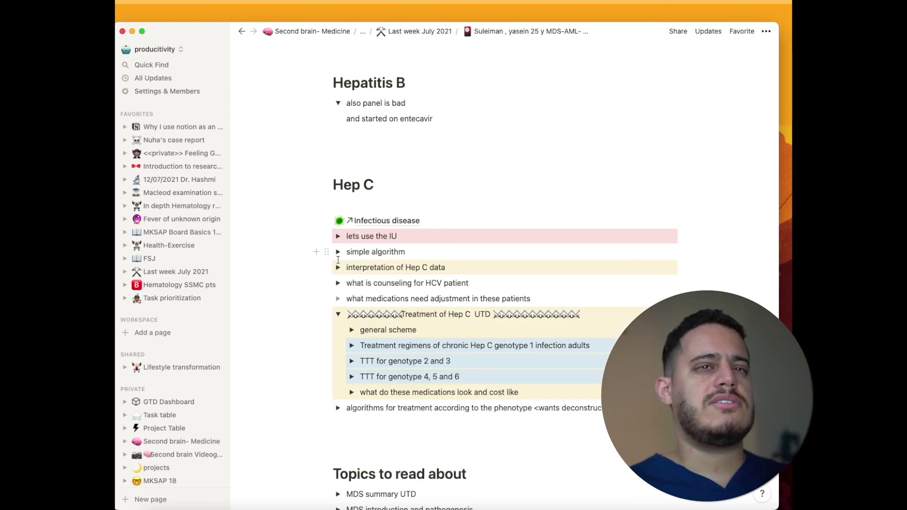
pyautogui.click(338, 268)
pyautogui.click(337, 267)
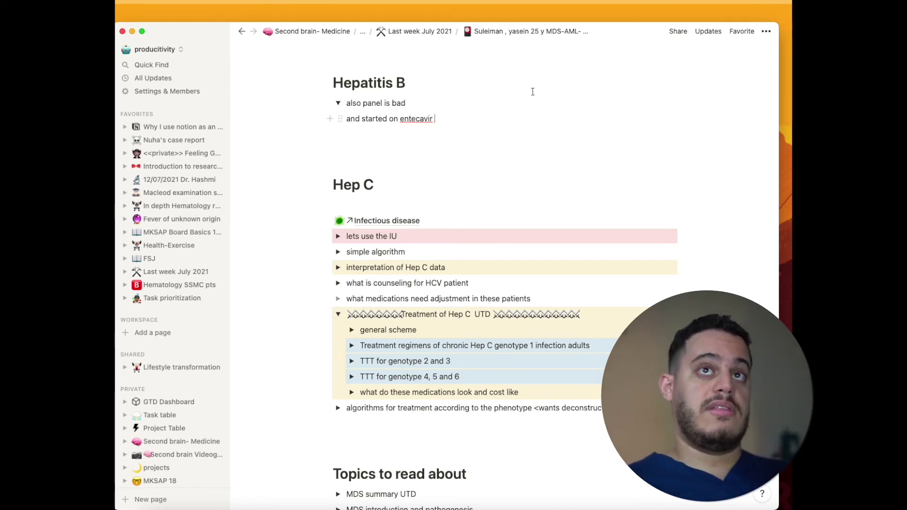
pyautogui.click(434, 32)
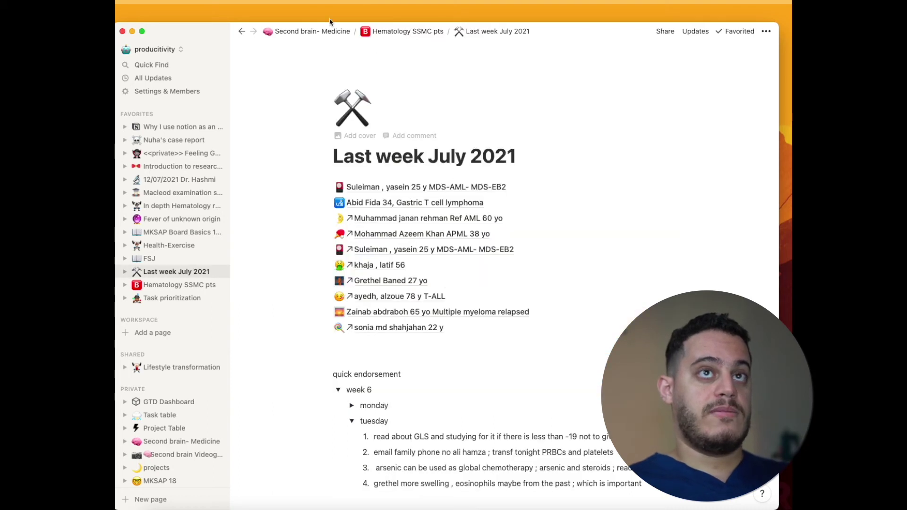
# Step: From Hematology SSMC pts, browse the June 2020, Last week July 2021 and June Clinic lists
pyautogui.click(402, 32)
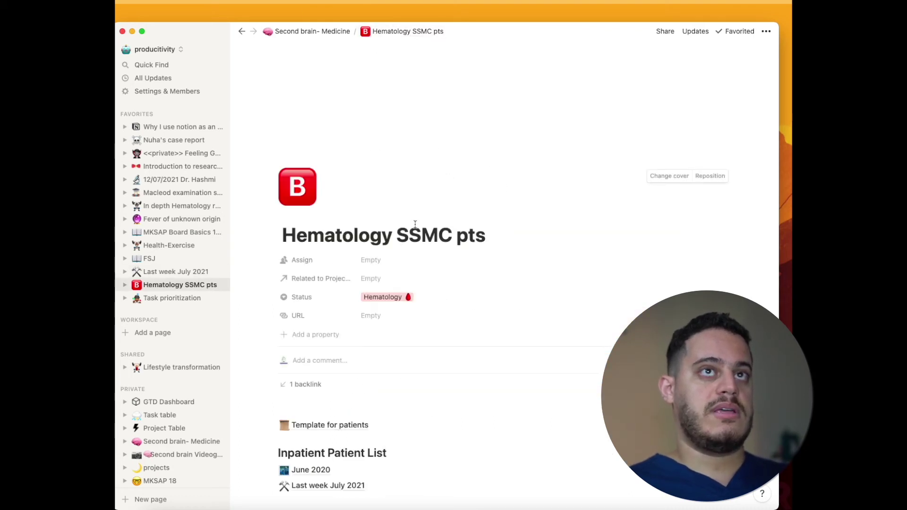
pyautogui.scroll(-4, 415, 224)
pyautogui.scroll(-4, 404, 178)
pyautogui.scroll(-3, 397, 142)
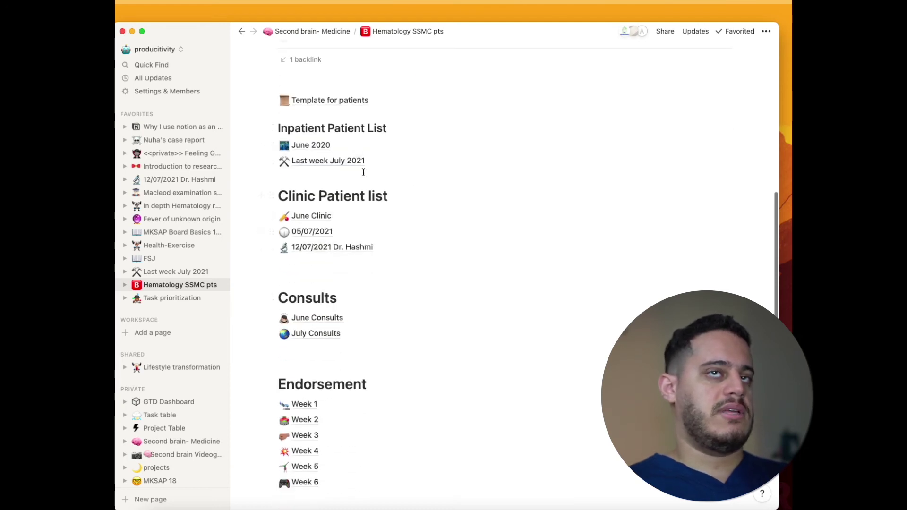
pyautogui.click(311, 144)
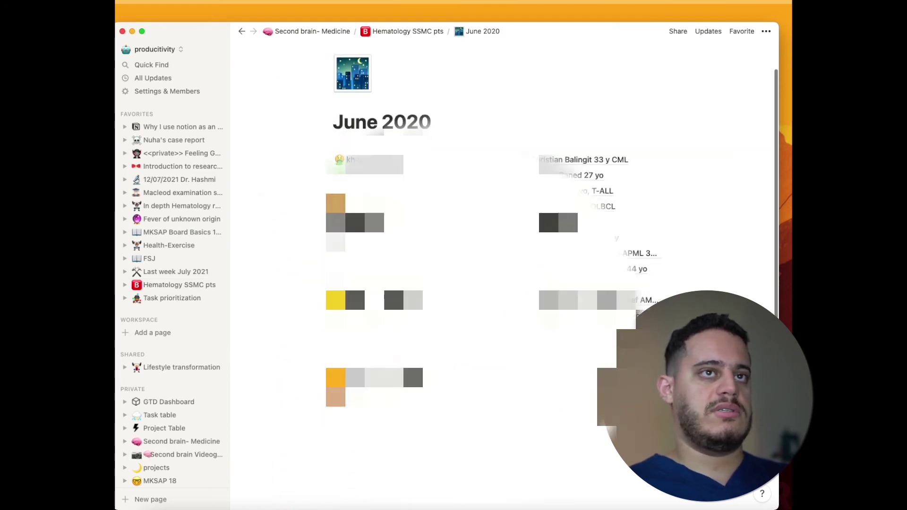
pyautogui.press('super+bracketleft')
pyautogui.click(355, 162)
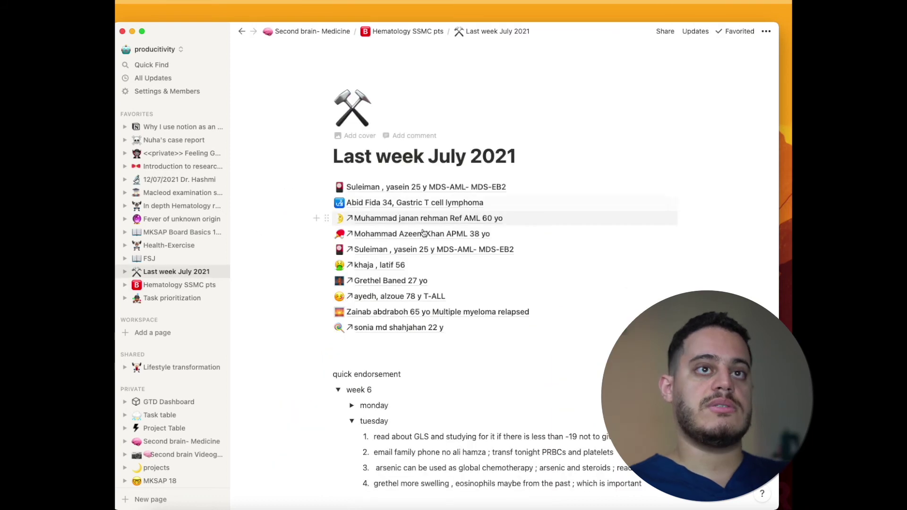
pyautogui.press('super+bracketleft')
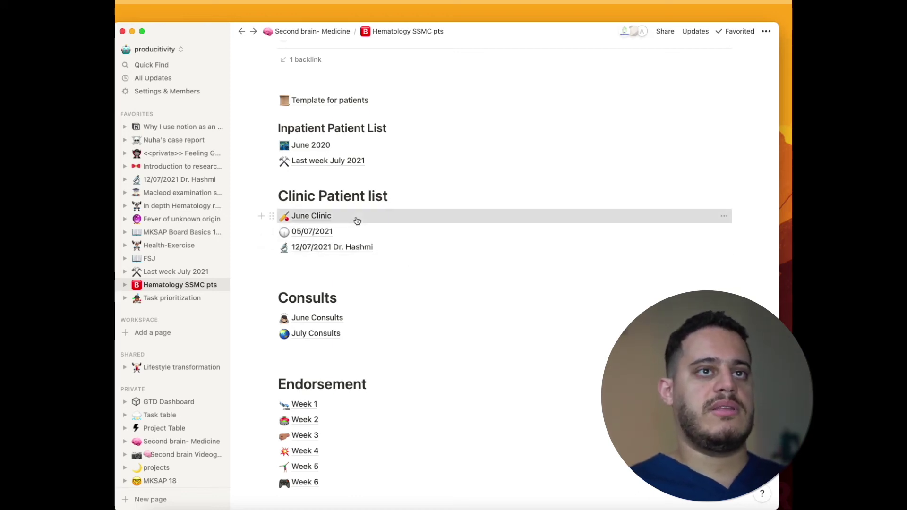
pyautogui.scroll(-5, 357, 220)
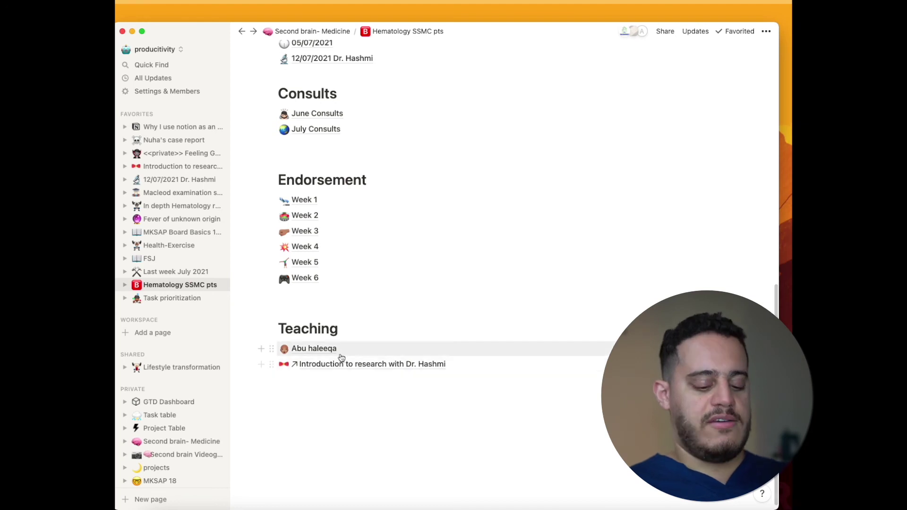
pyautogui.scroll(2, 354, 234)
pyautogui.scroll(1, 314, 255)
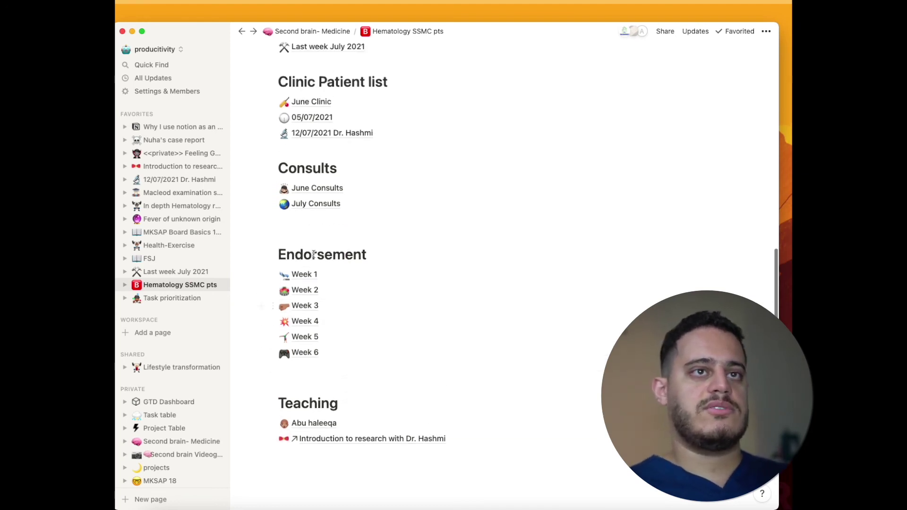
pyautogui.scroll(2, 314, 255)
pyautogui.click(311, 208)
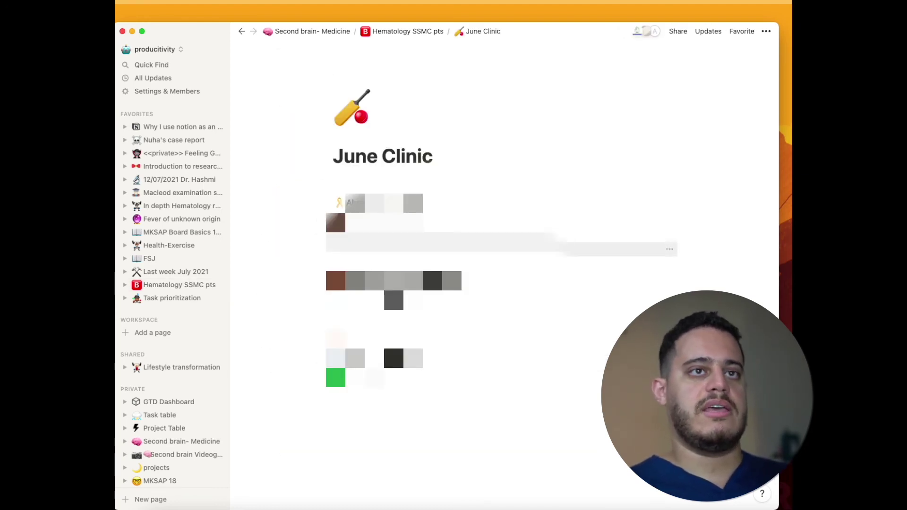
pyautogui.press('super+bracketleft')
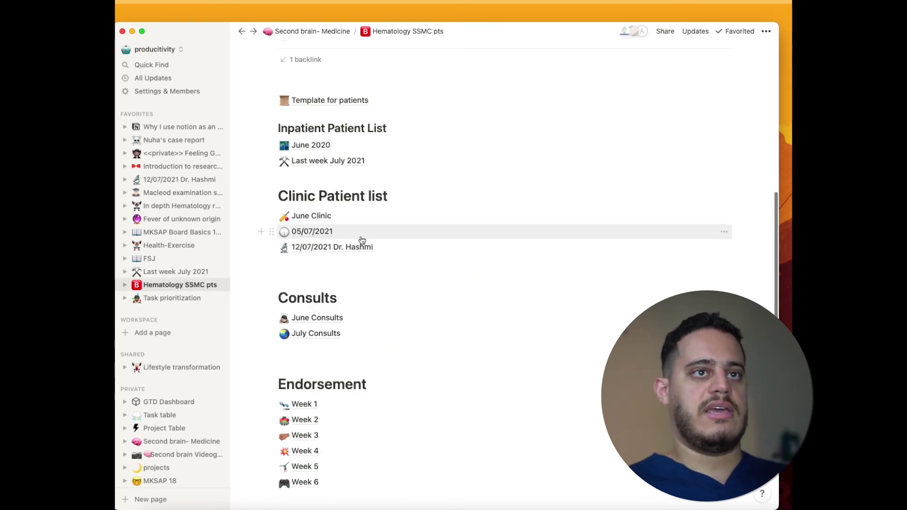
pyautogui.click(357, 259)
pyautogui.write('/')
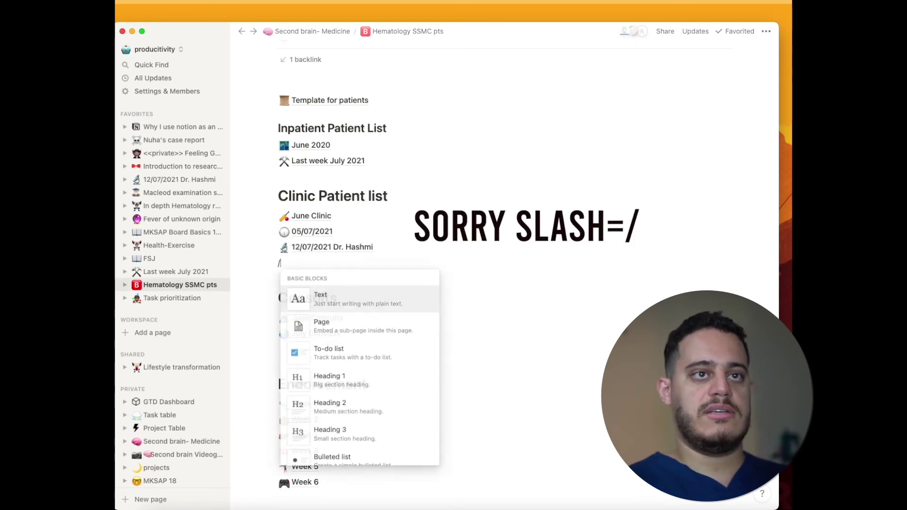
pyautogui.write('link')
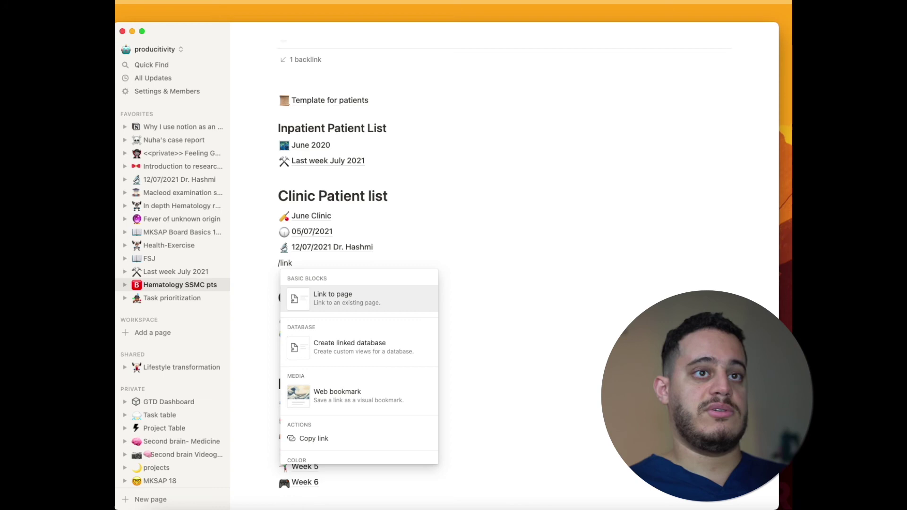
pyautogui.press('Return')
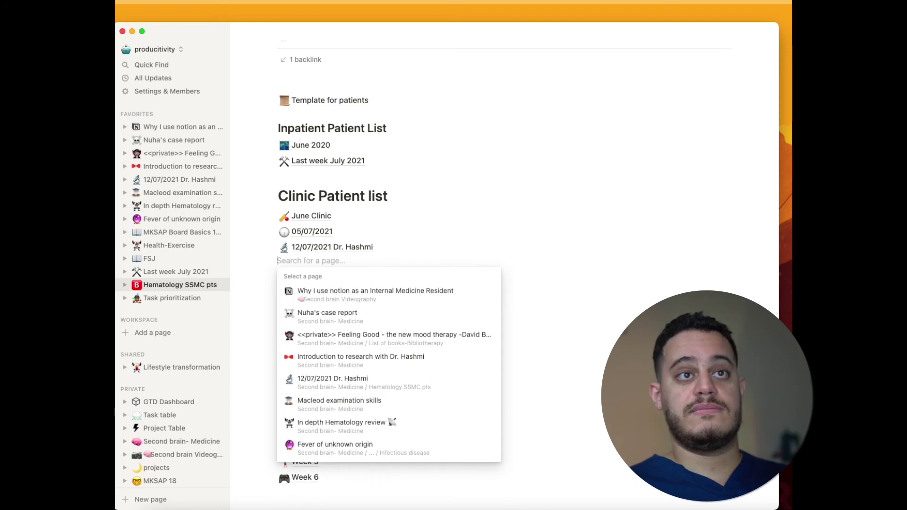
pyautogui.press('Escape')
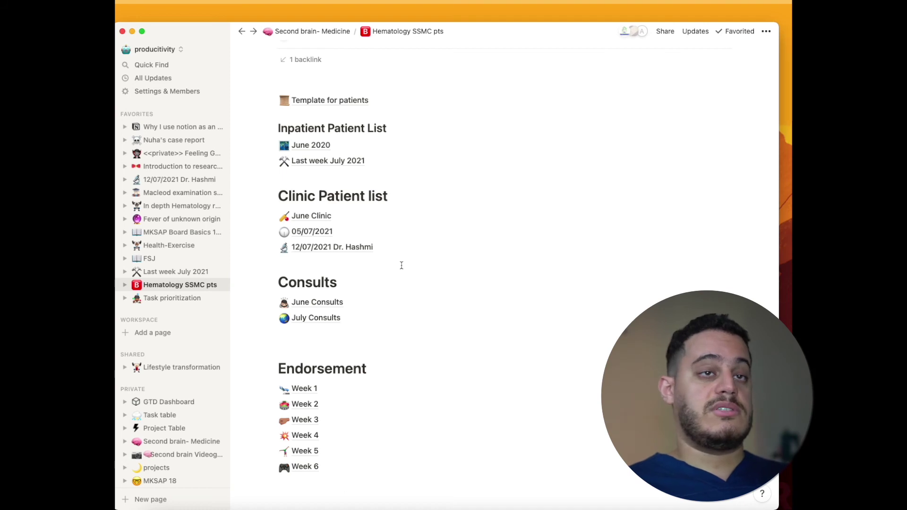
pyautogui.scroll(-3, 390, 280)
pyautogui.scroll(-3, 391, 280)
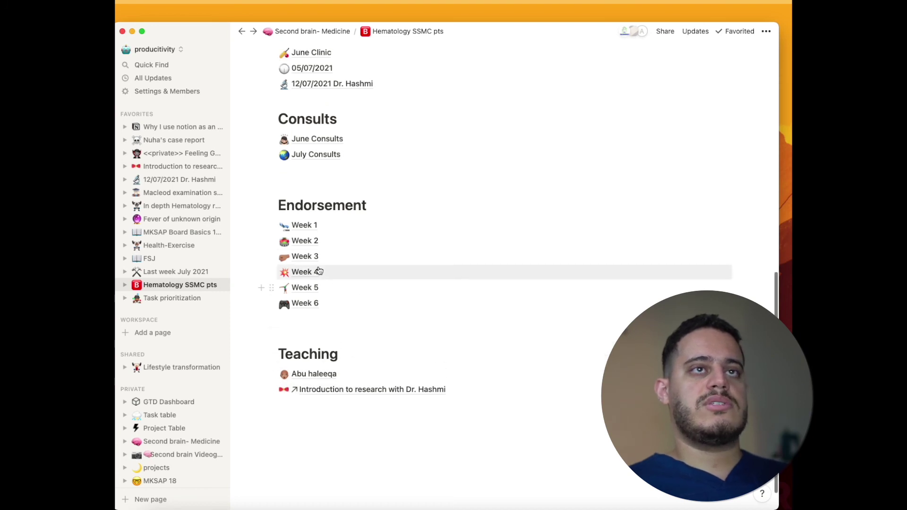
pyautogui.scroll(5, 315, 256)
pyautogui.scroll(5, 316, 256)
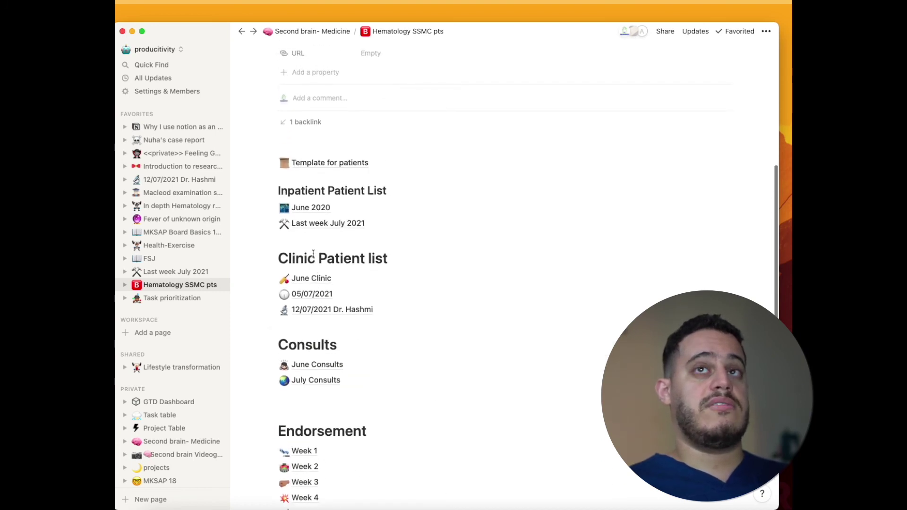
pyautogui.scroll(3, 315, 256)
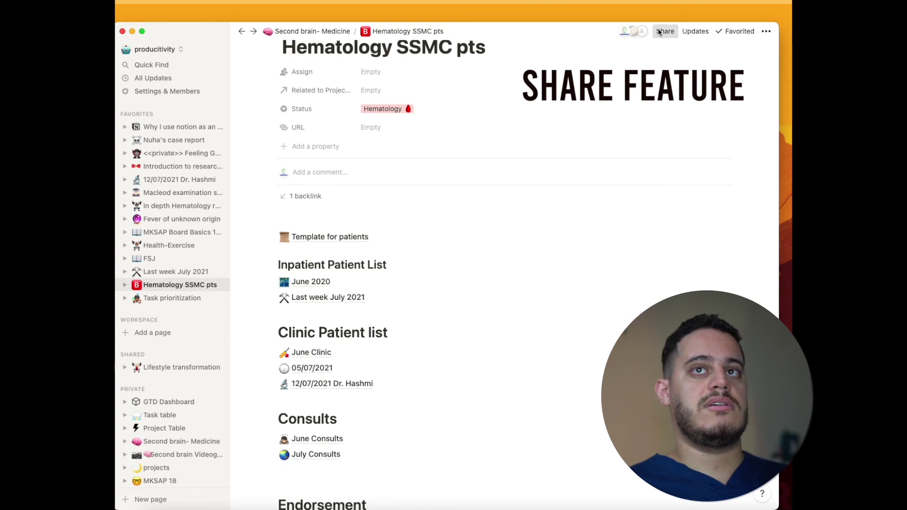
pyautogui.click(664, 31)
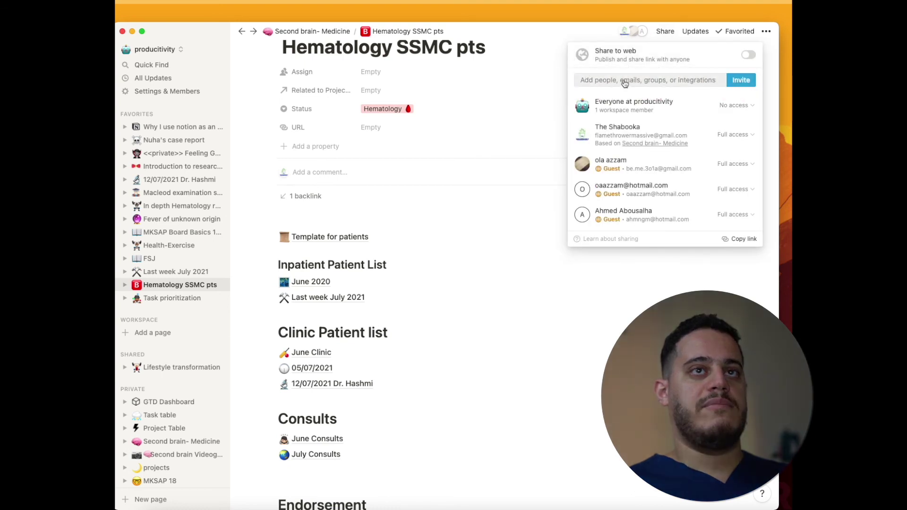
pyautogui.click(652, 80)
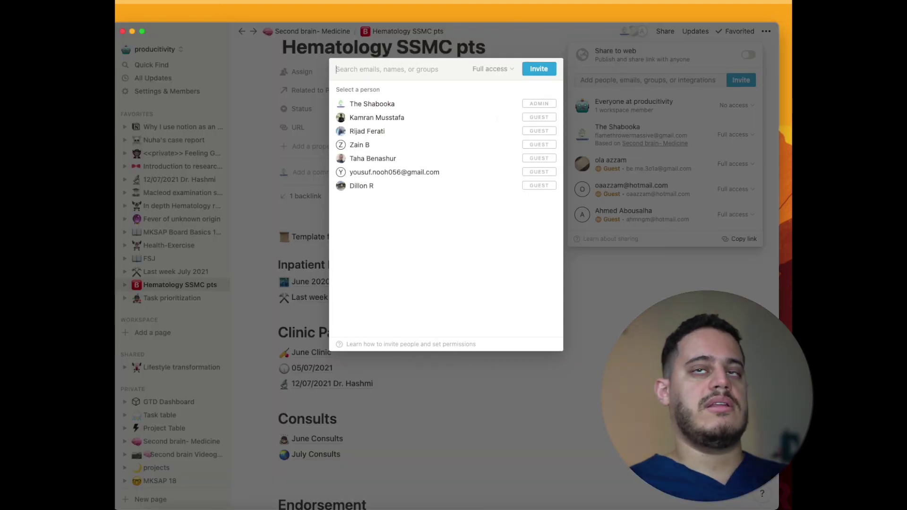
pyautogui.click(707, 289)
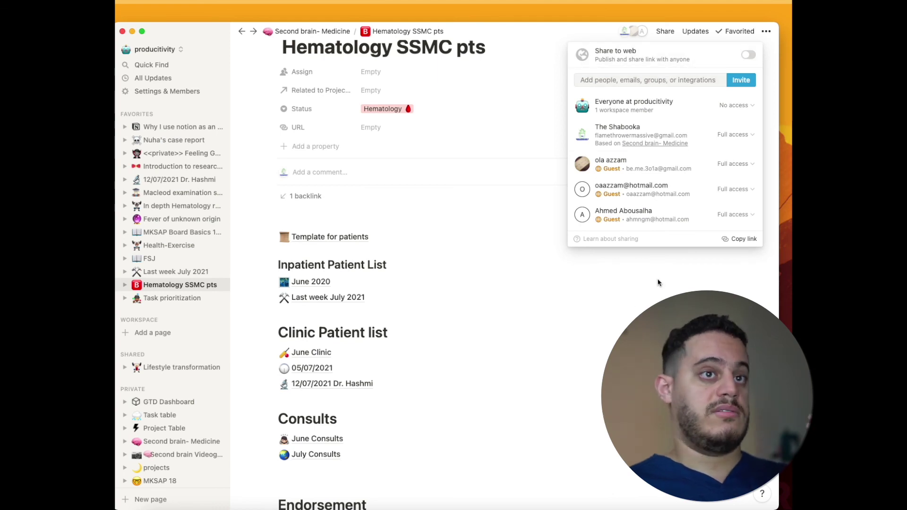
pyautogui.click(533, 281)
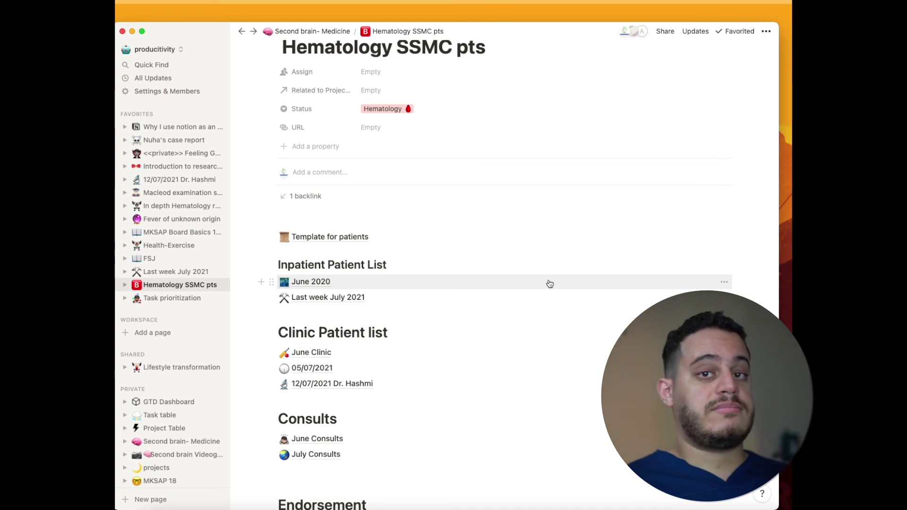
pyautogui.moveTo(332, 265)
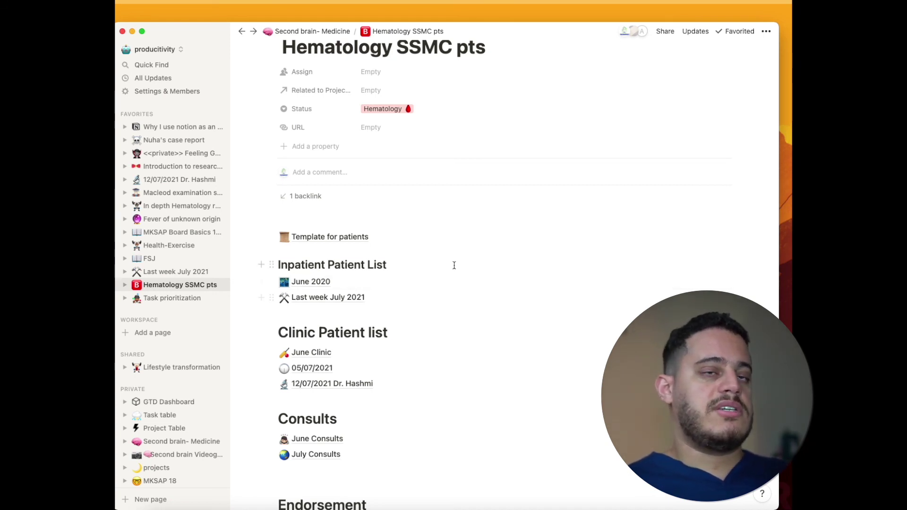
pyautogui.scroll(-5, 456, 270)
pyautogui.scroll(-5, 455, 270)
pyautogui.scroll(-5, 454, 269)
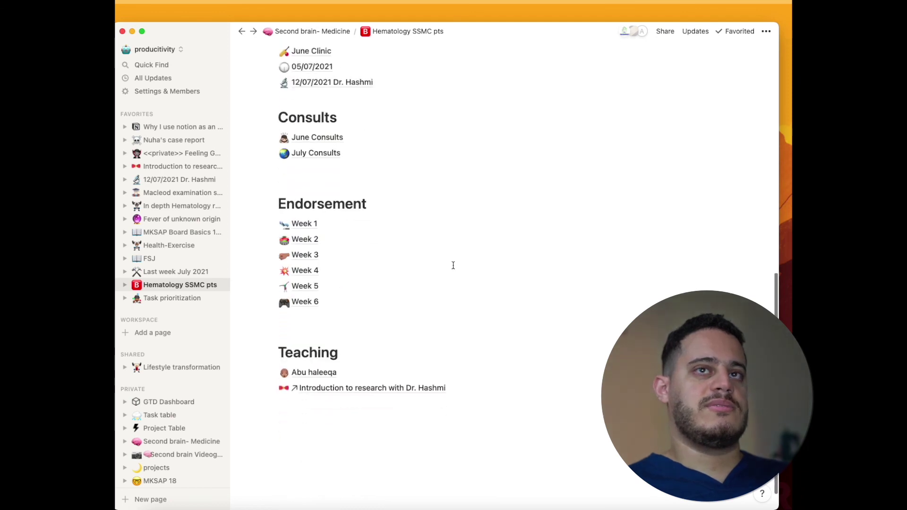
pyautogui.scroll(10, 453, 265)
pyautogui.scroll(3, 453, 265)
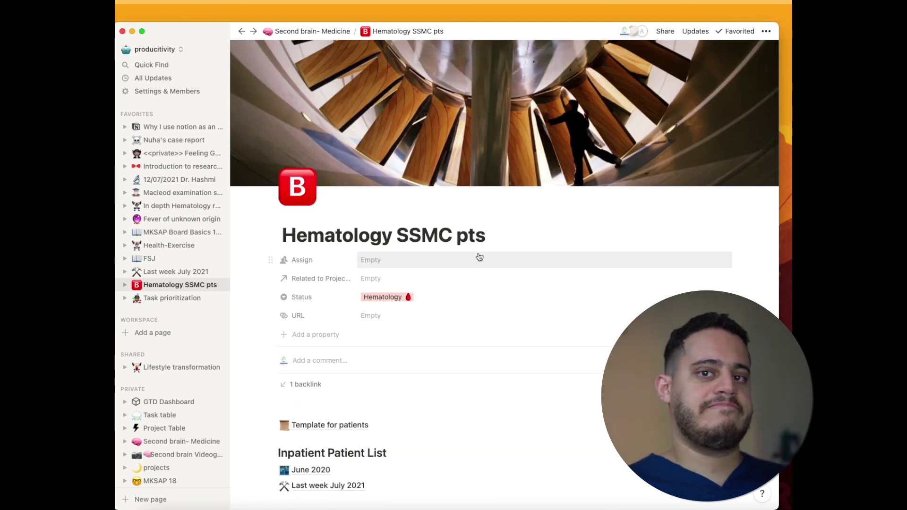